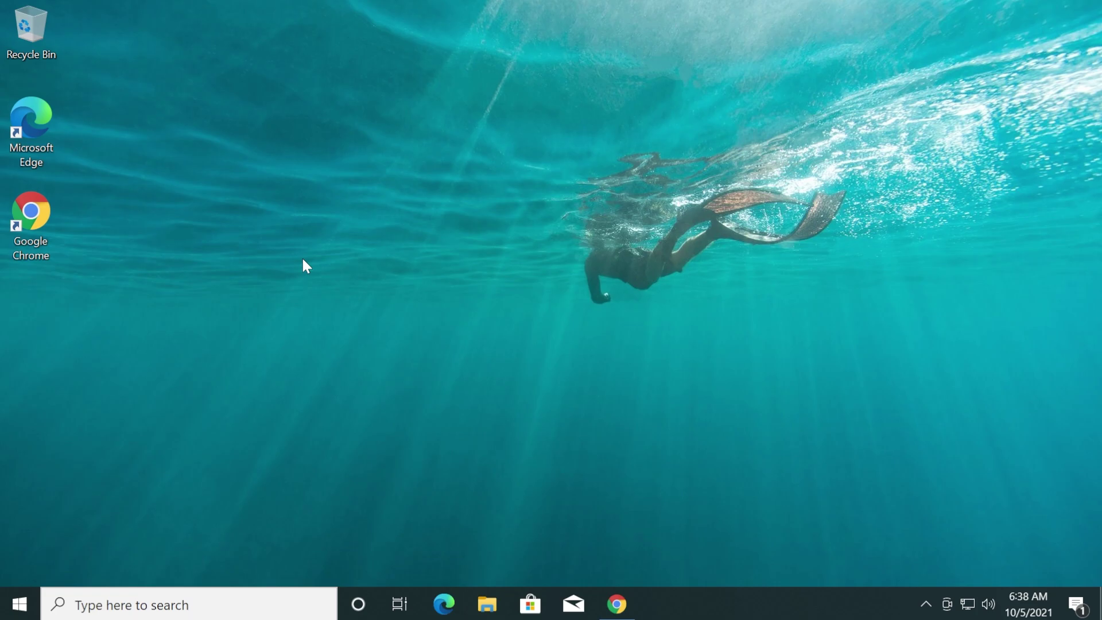
Restore the Chrome window showing Microsoft's Download Windows 11 page.
left_click(617, 604)
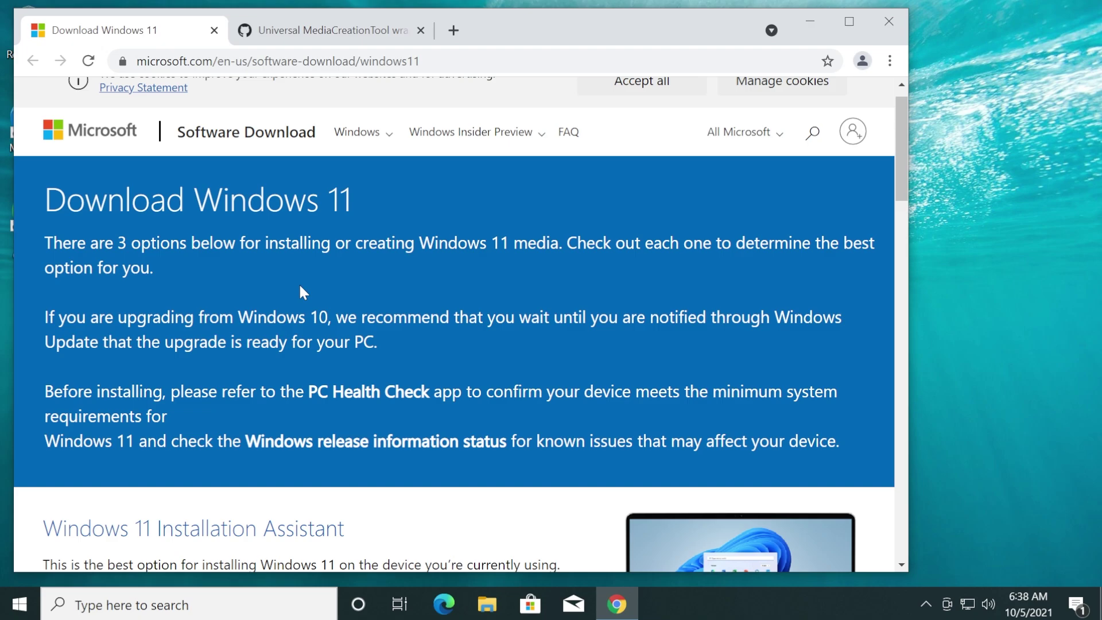
Download the MediaCreationTool file from the Create Windows 11 Installation Media section.
scroll(303, 293, "down", 8)
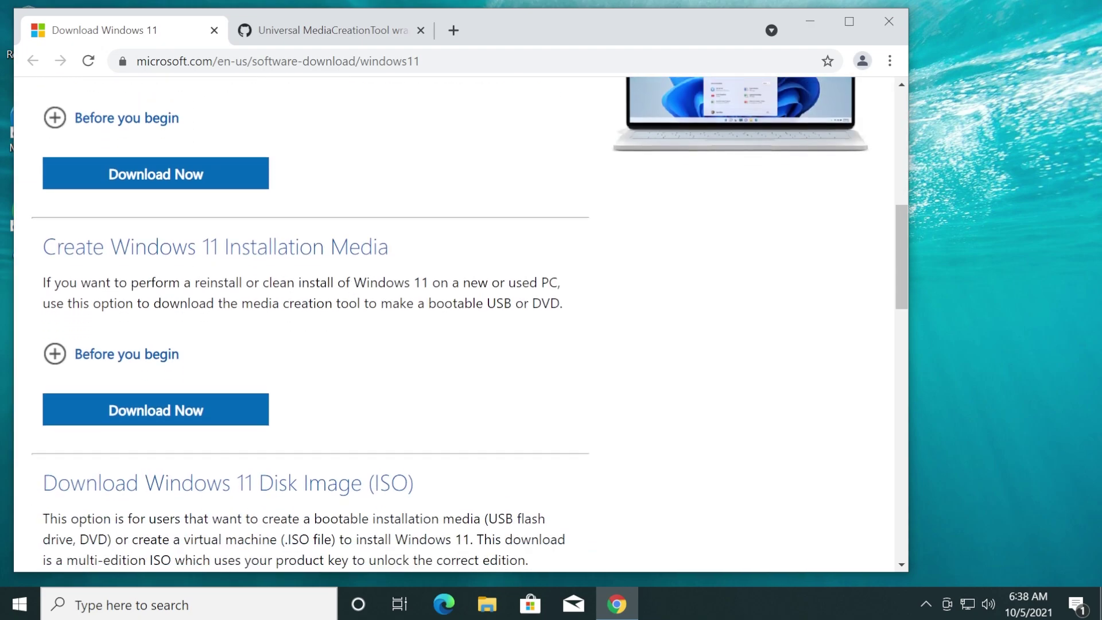
left_click(170, 418)
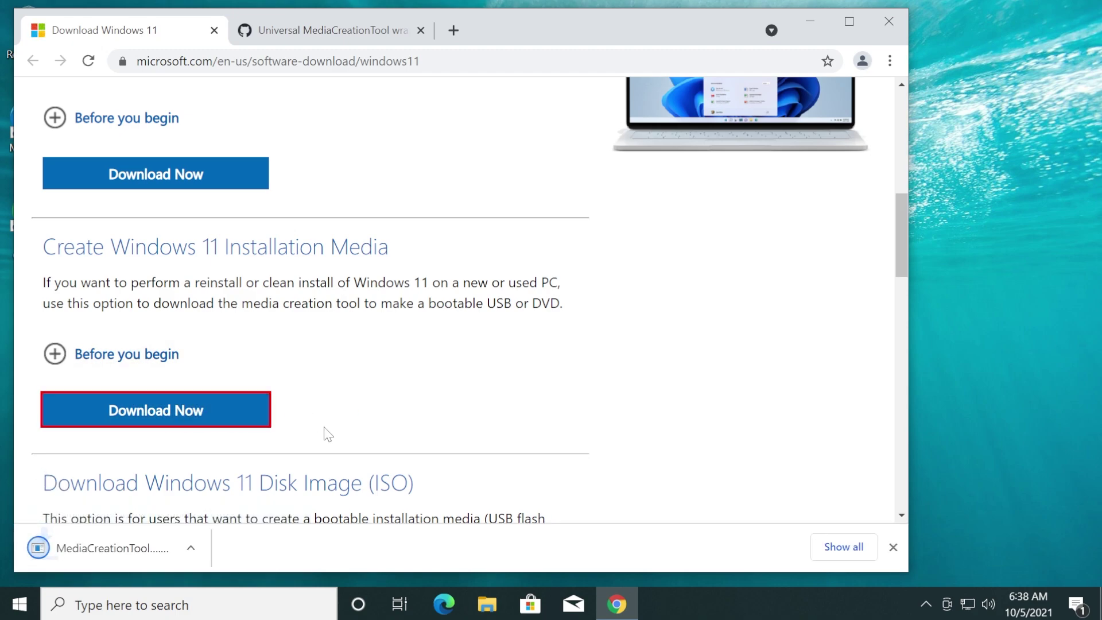
Launch MediaCreationTool as admin, accept the license, keep English (United States), and choose ISO file.
left_click(98, 550)
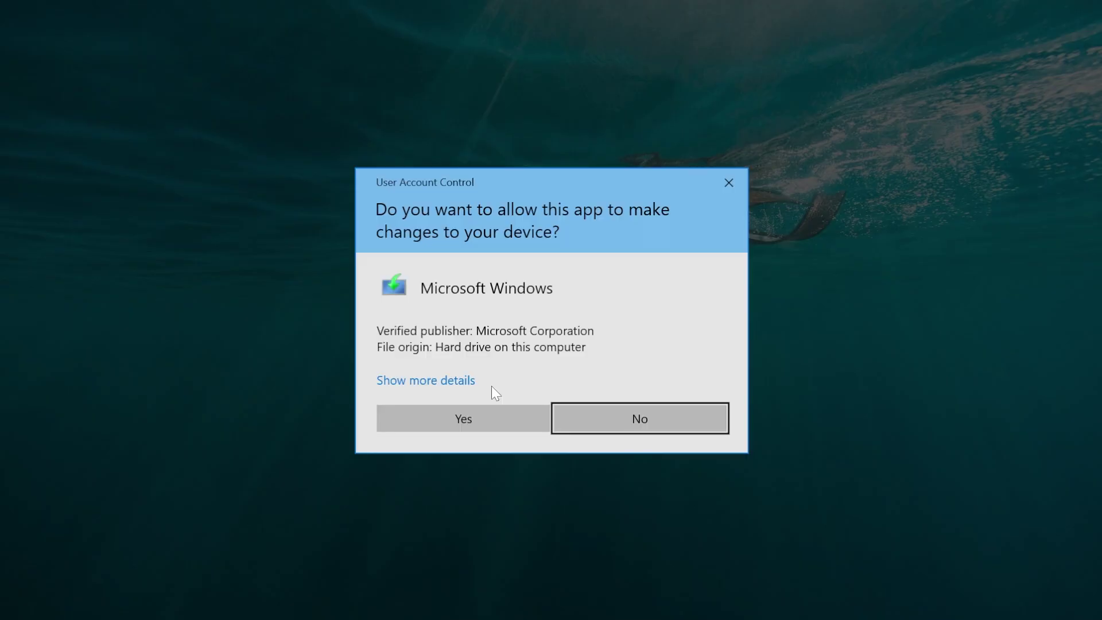
left_click(492, 421)
left_click(809, 23)
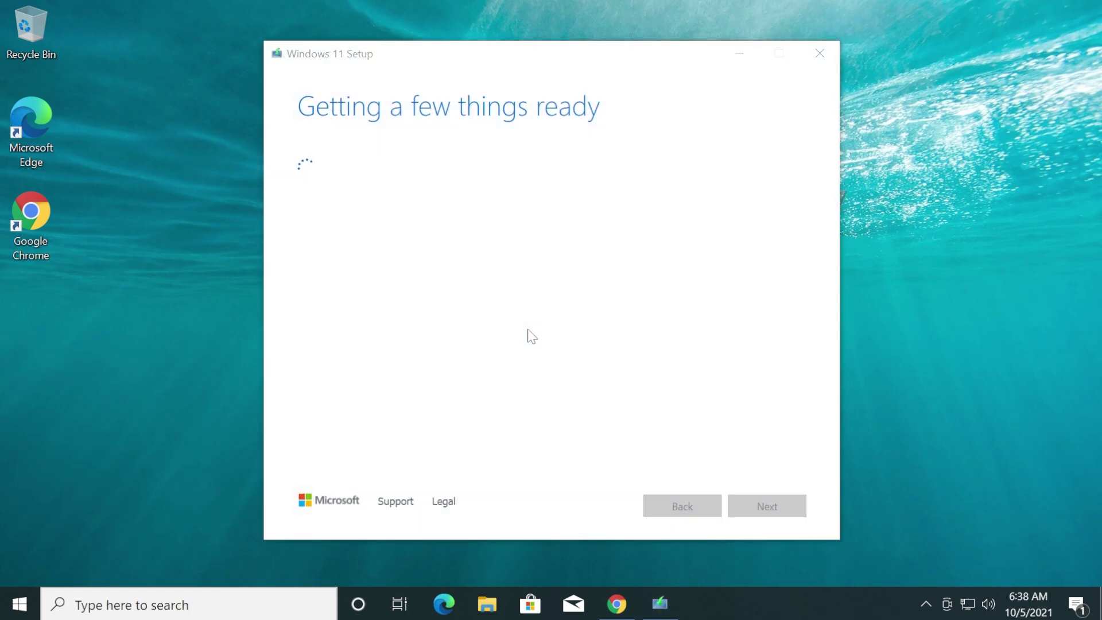
left_click(767, 506)
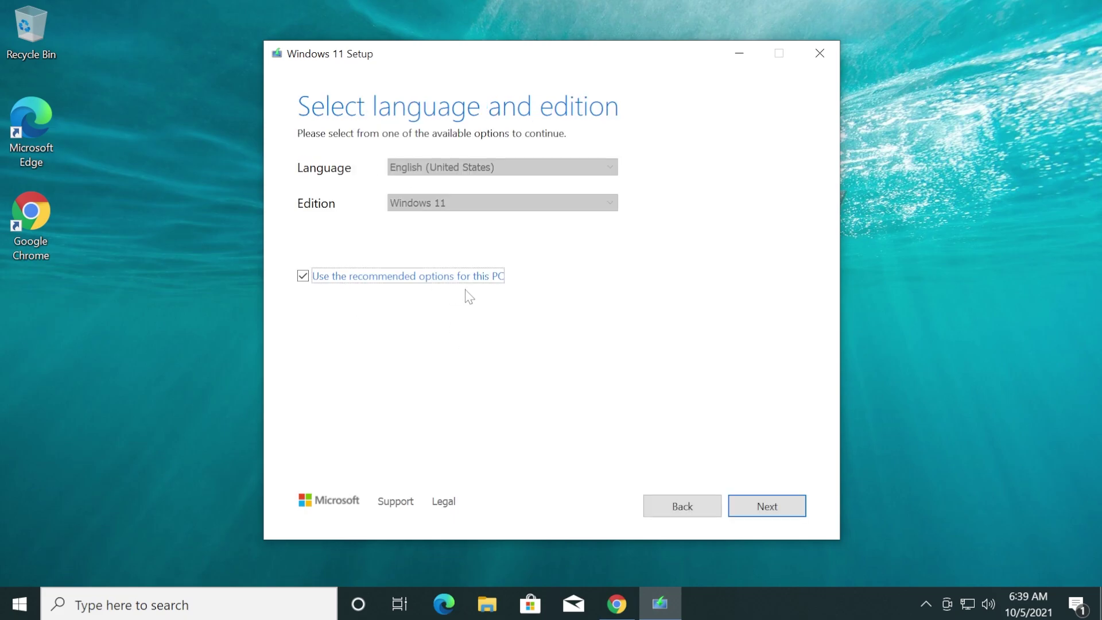
left_click(752, 515)
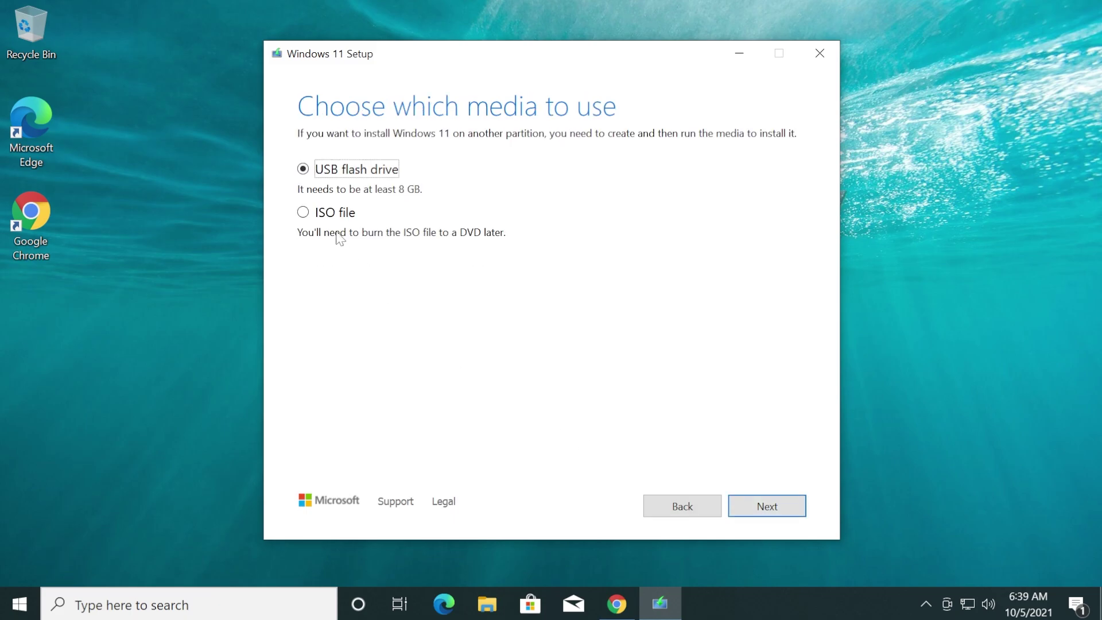
left_click(335, 213)
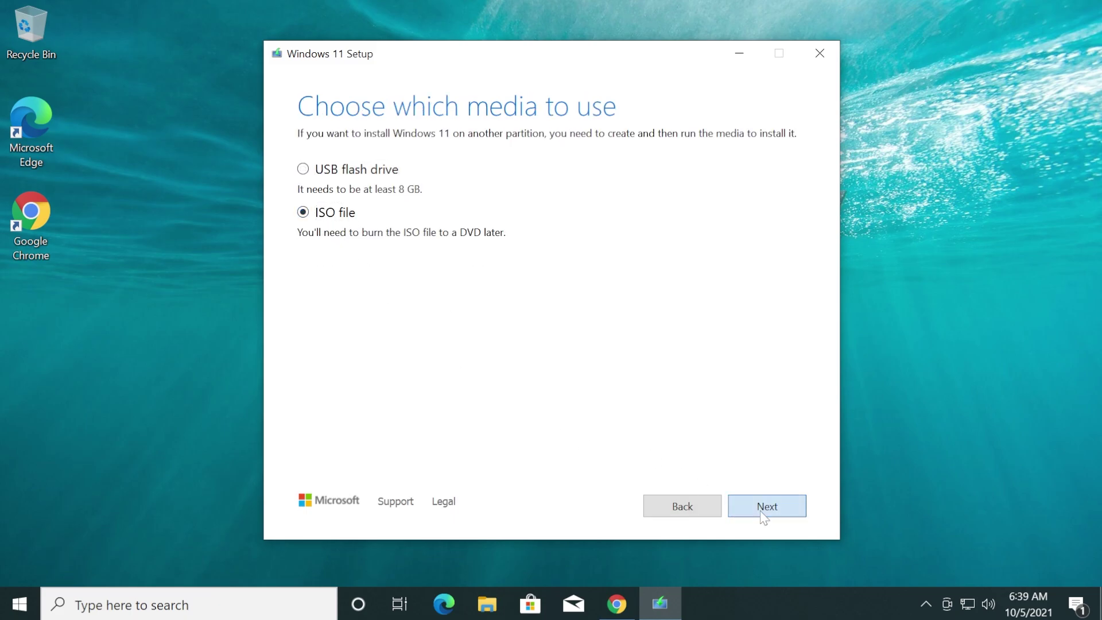
Save the Windows 11 ISO to the Desktop, finish the tool, and move Windows.iso in Explorer.
left_click(766, 510)
scroll(322, 207, "up", 1)
left_click(332, 199)
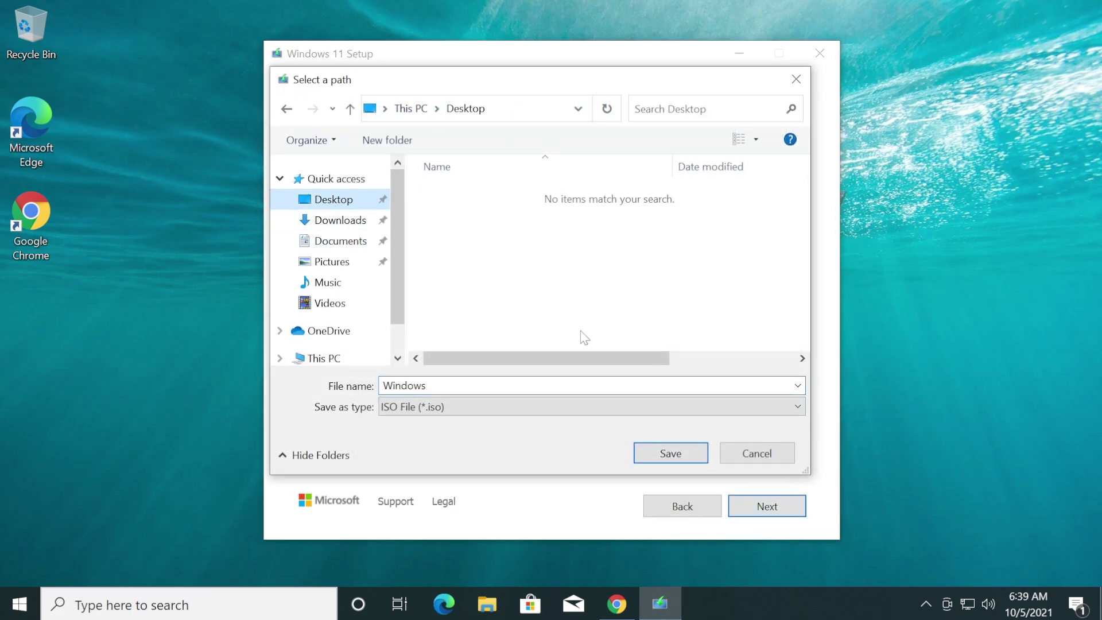
left_click(669, 453)
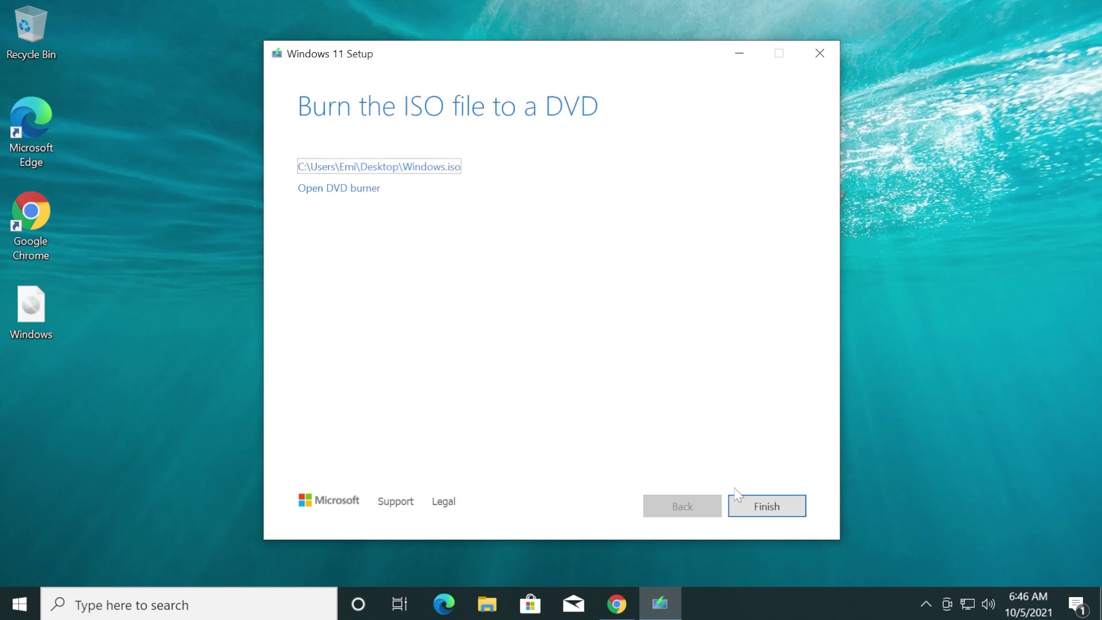
left_click(743, 508)
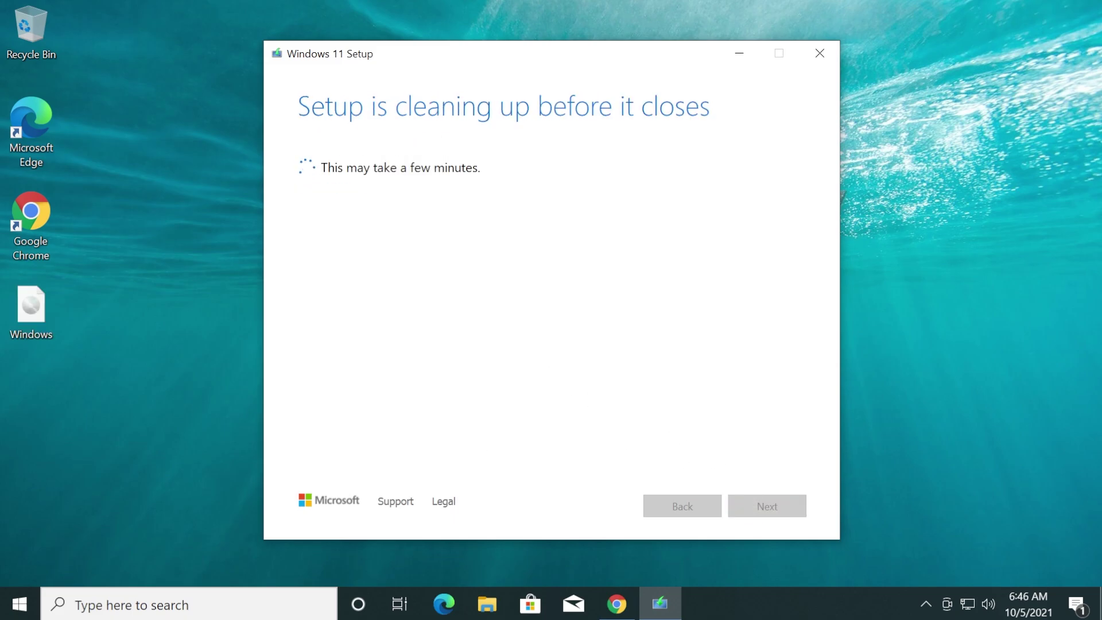
left_click_drag(26, 311, 114, 321)
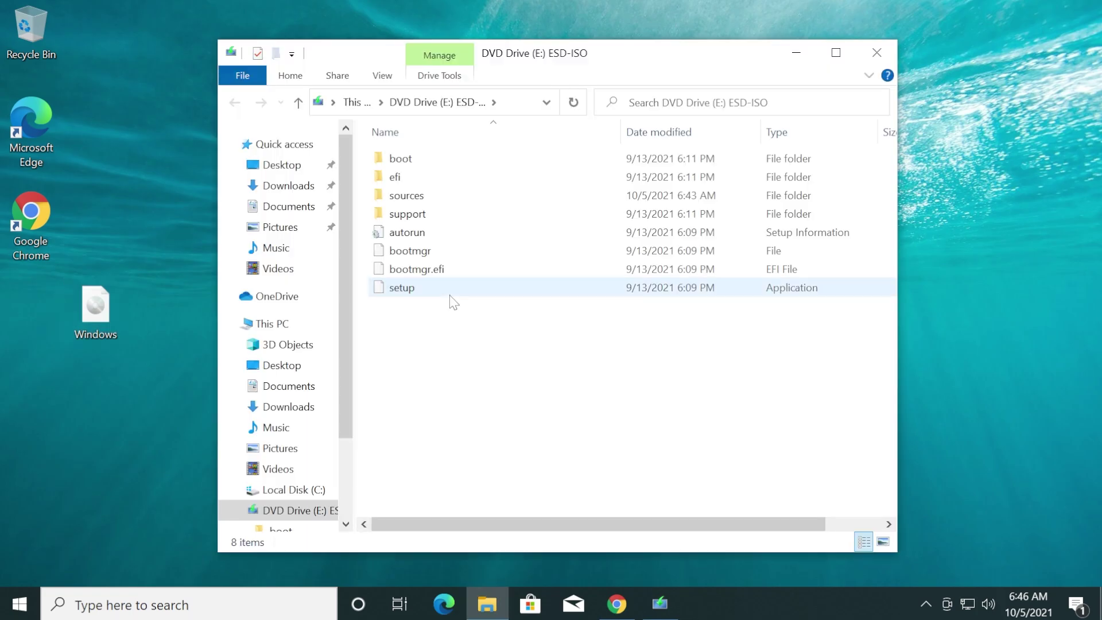
Run setup from the mounted DVD Drive (E:) with admin approval and close the drive window.
double_click(452, 290)
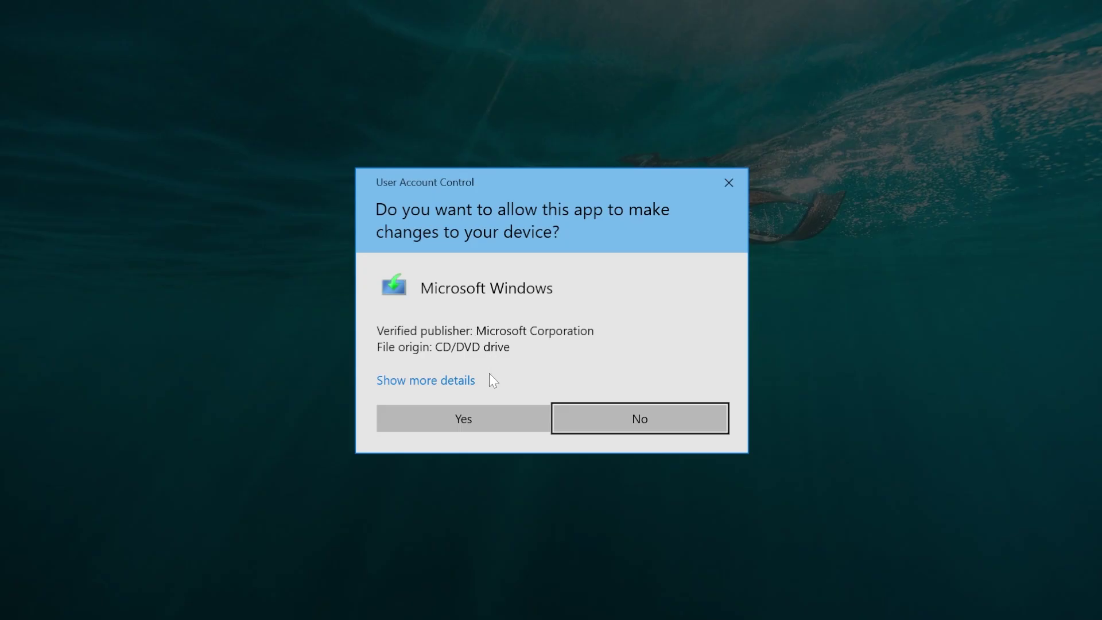
left_click(474, 419)
left_click(882, 55)
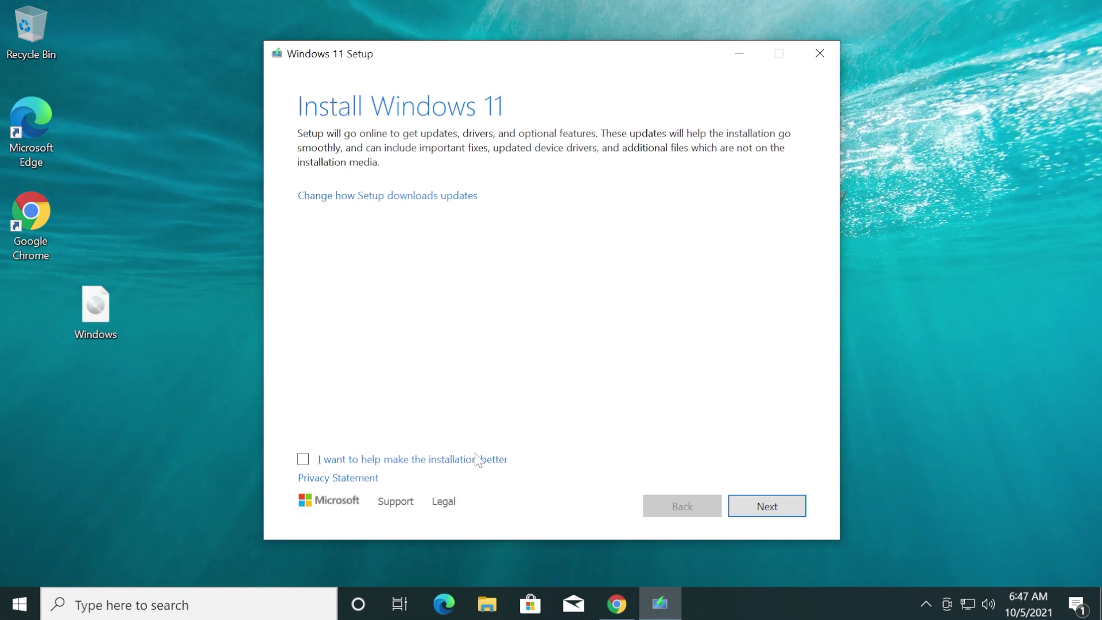
Run the compatibility check and close setup after it reports TPM 2.0 and Secure Boot failures.
left_click(767, 506)
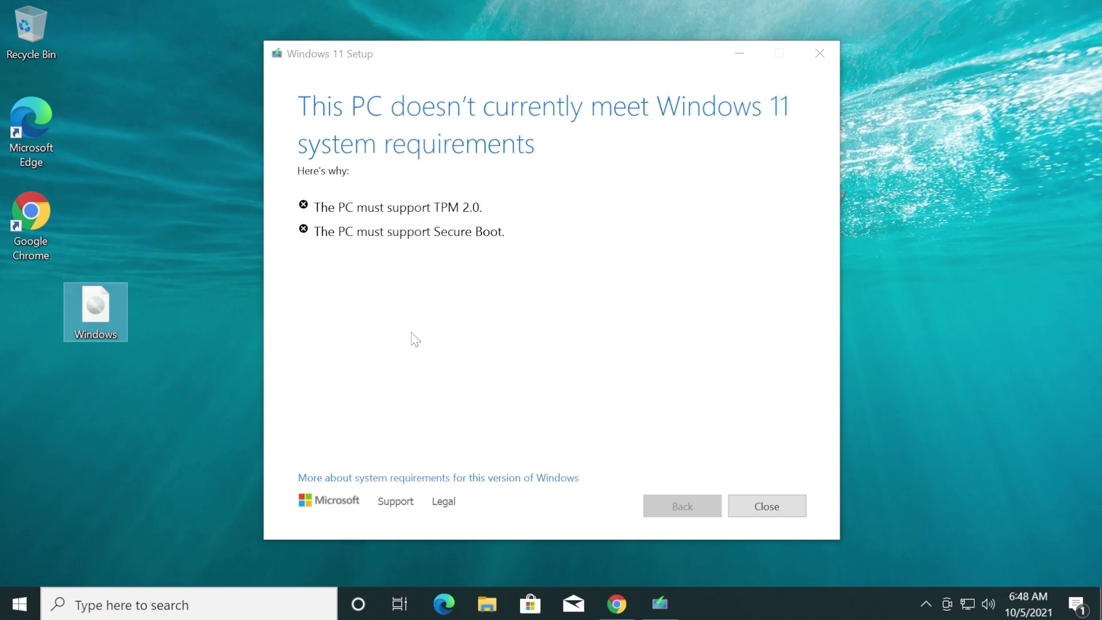
left_click(768, 511)
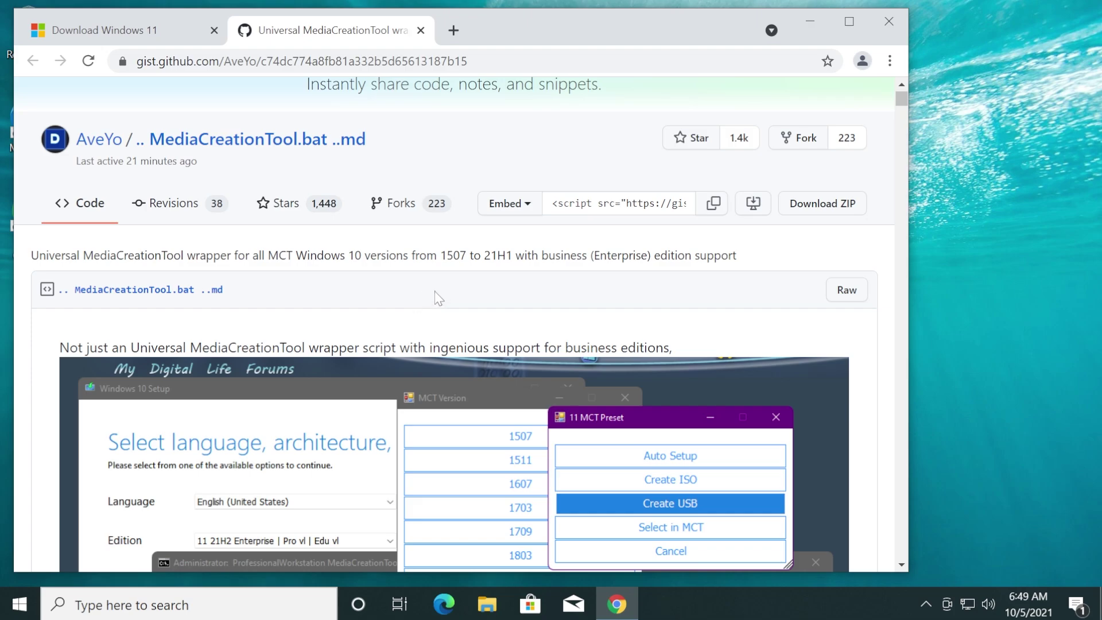
Download the Universal MediaCreationTool gist as a ZIP and drag its folder to the desktop.
left_click(822, 208)
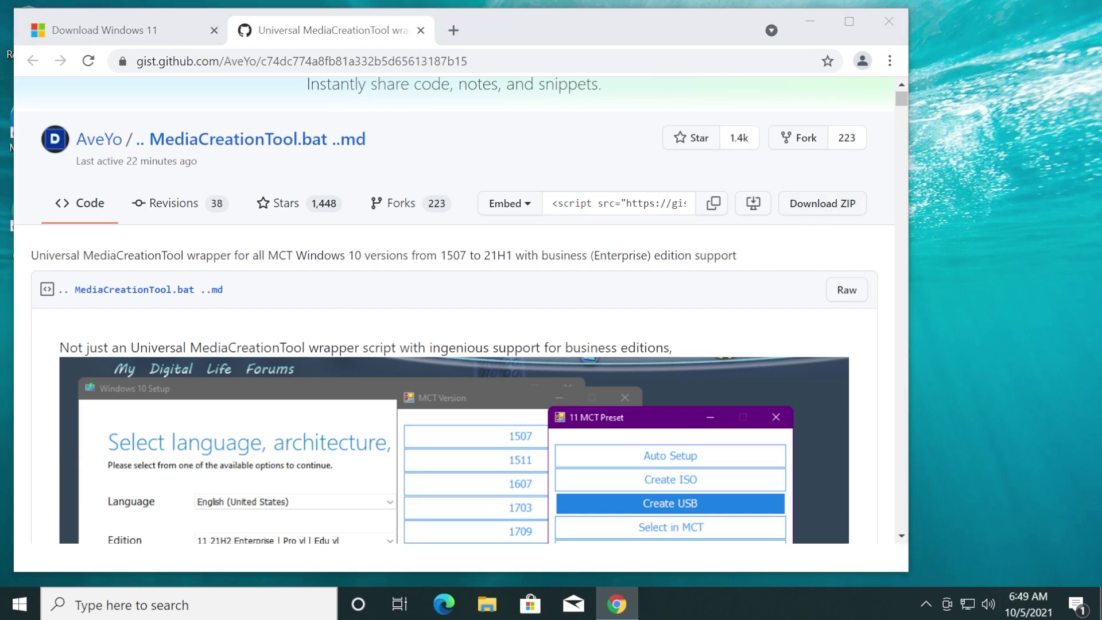
left_click_drag(445, 162, 962, 291)
Extract the gist folder and run Skip_TPM_Check_on_Dynamic_Update_v2 as administrator.
left_click_drag(963, 291, 964, 293)
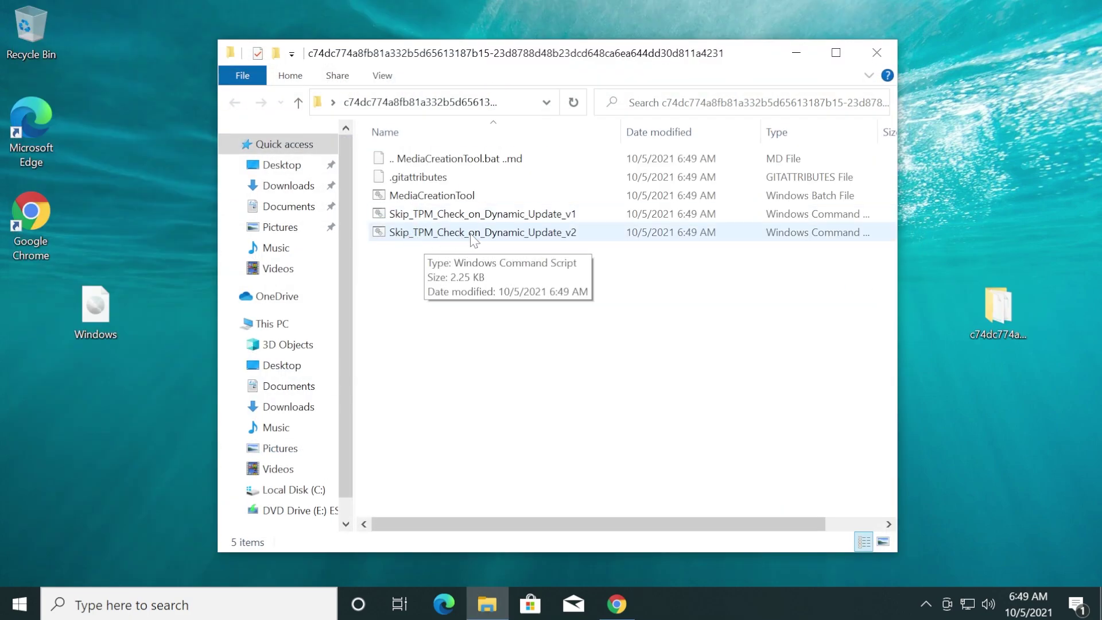
left_click(435, 231)
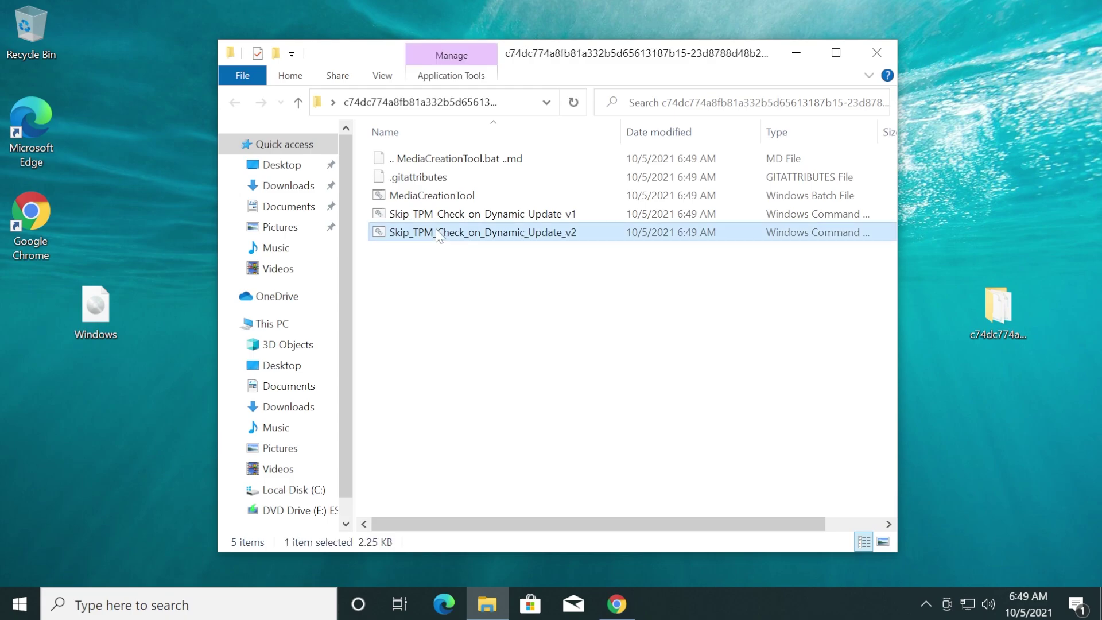
right_click(435, 231)
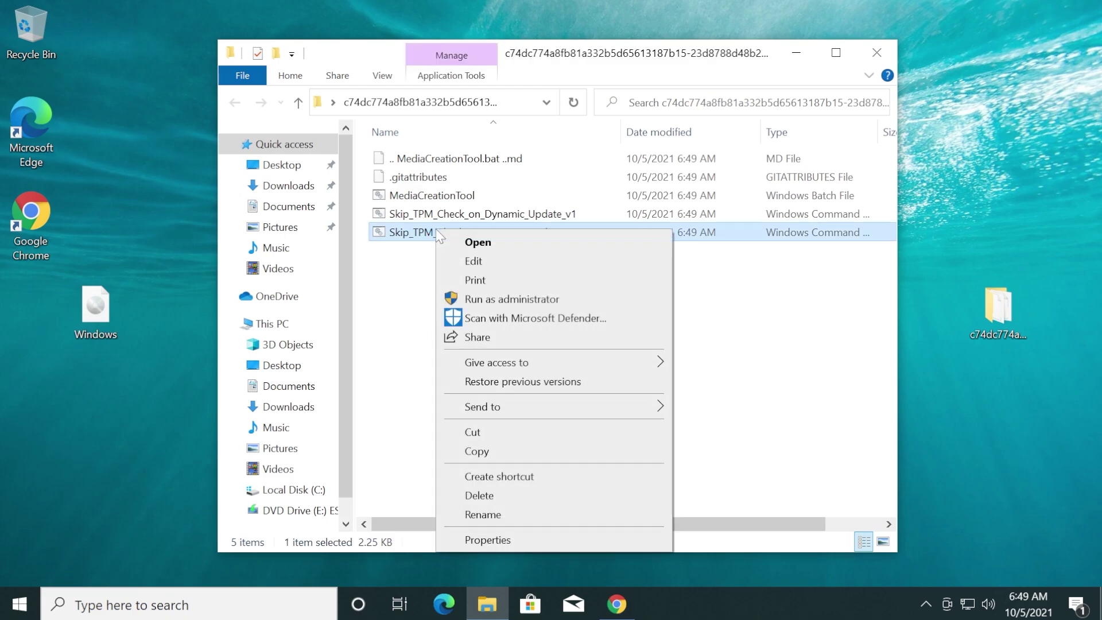
left_click(489, 296)
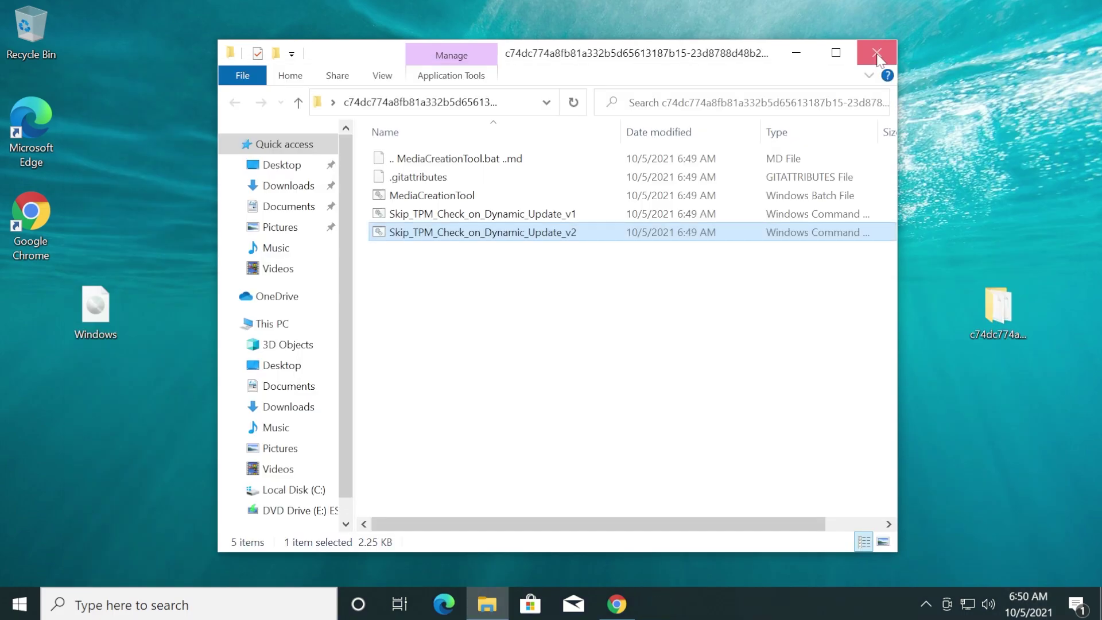
Close the gist folder window and accept the license terms in the rerun Windows 11 Setup.
left_click(877, 55)
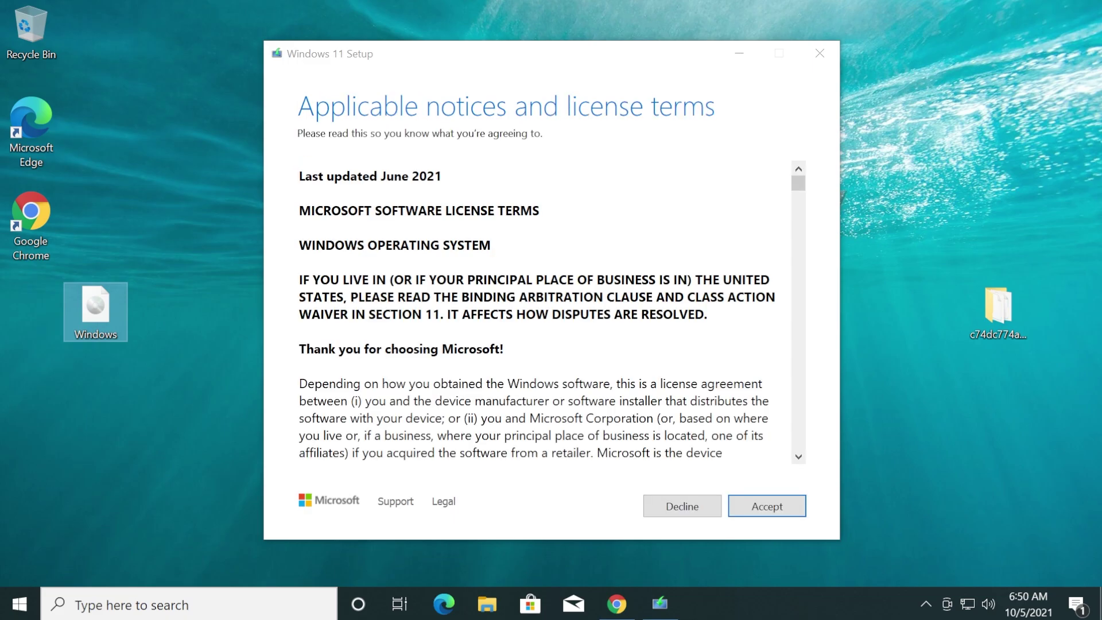
left_click(765, 508)
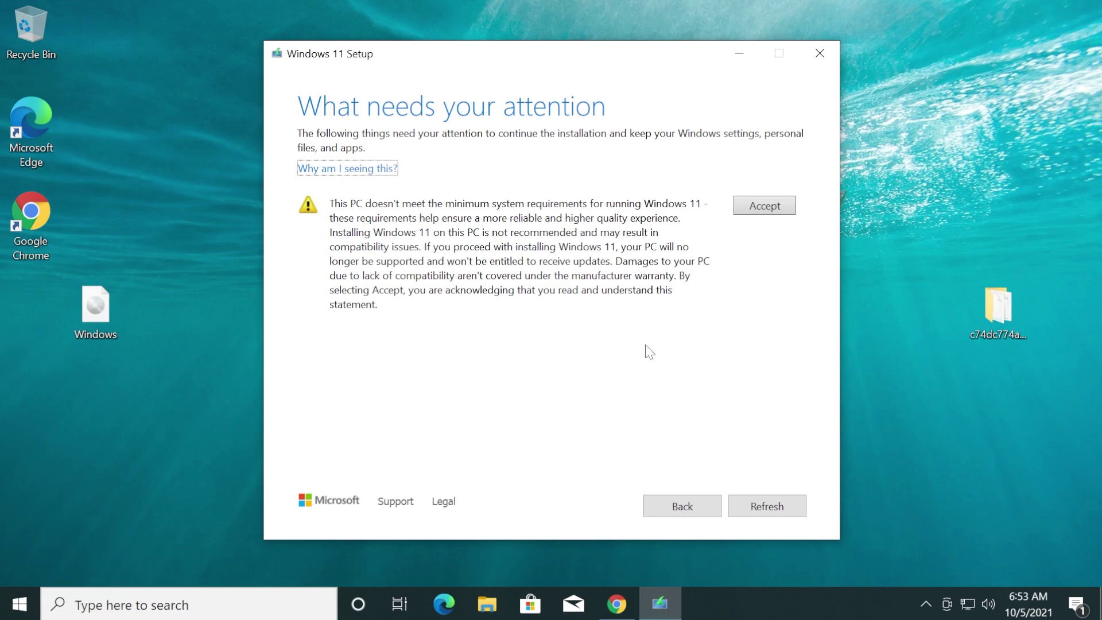
Acknowledge the minimum-requirements warning and install Windows 11 Pro keeping personal files and apps.
left_click(761, 214)
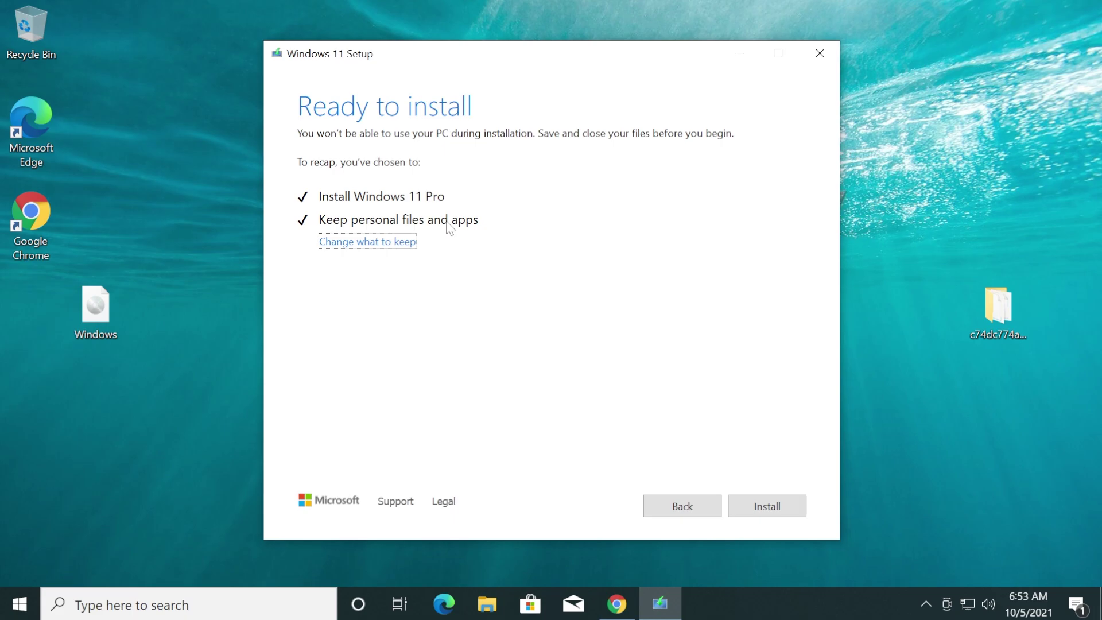
left_click(767, 508)
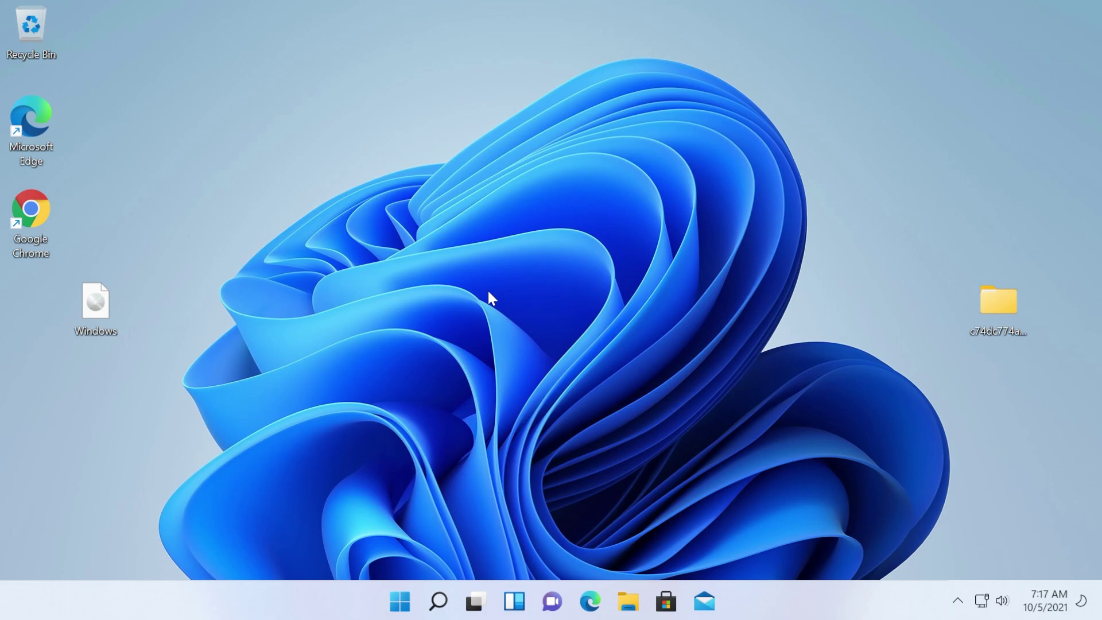
key("super+s")
type("winver")
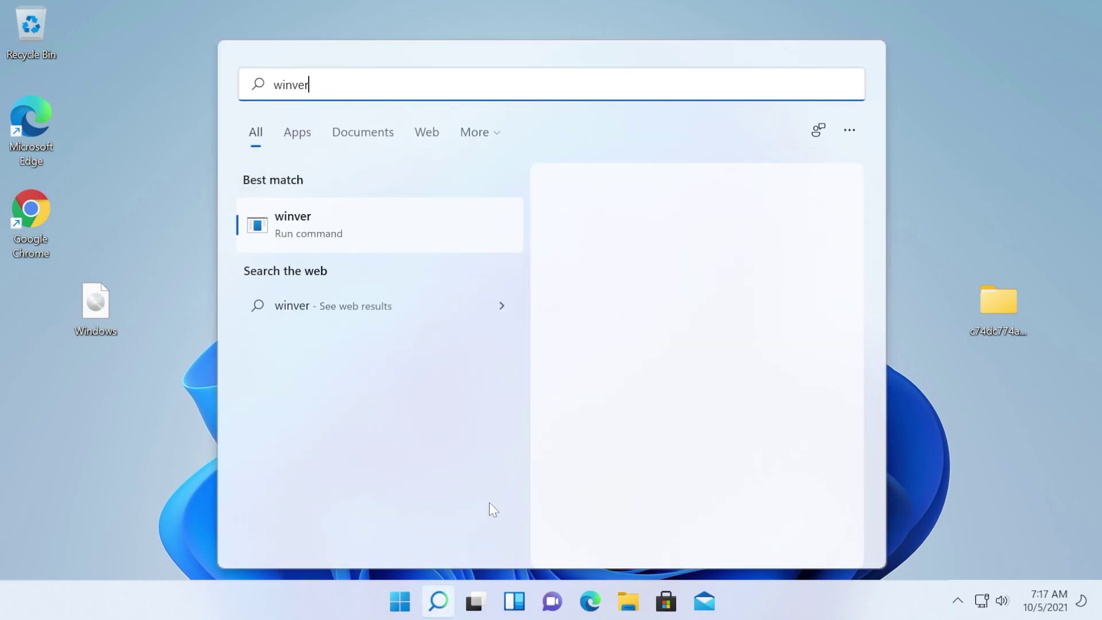
key("Return")
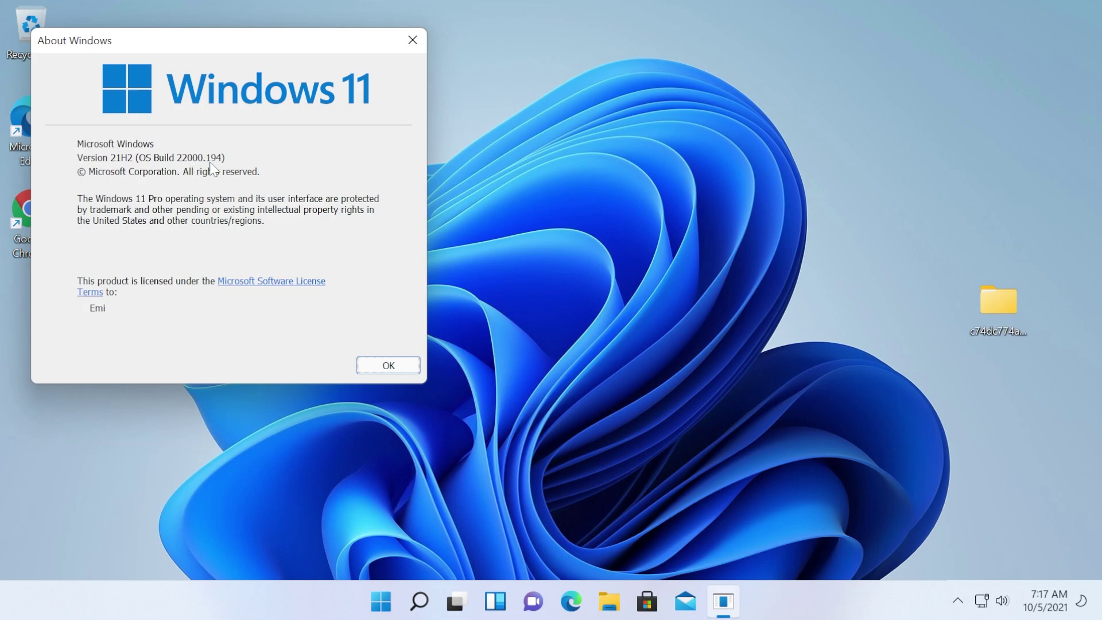
left_click_drag(213, 32, 380, 86)
key("Escape")
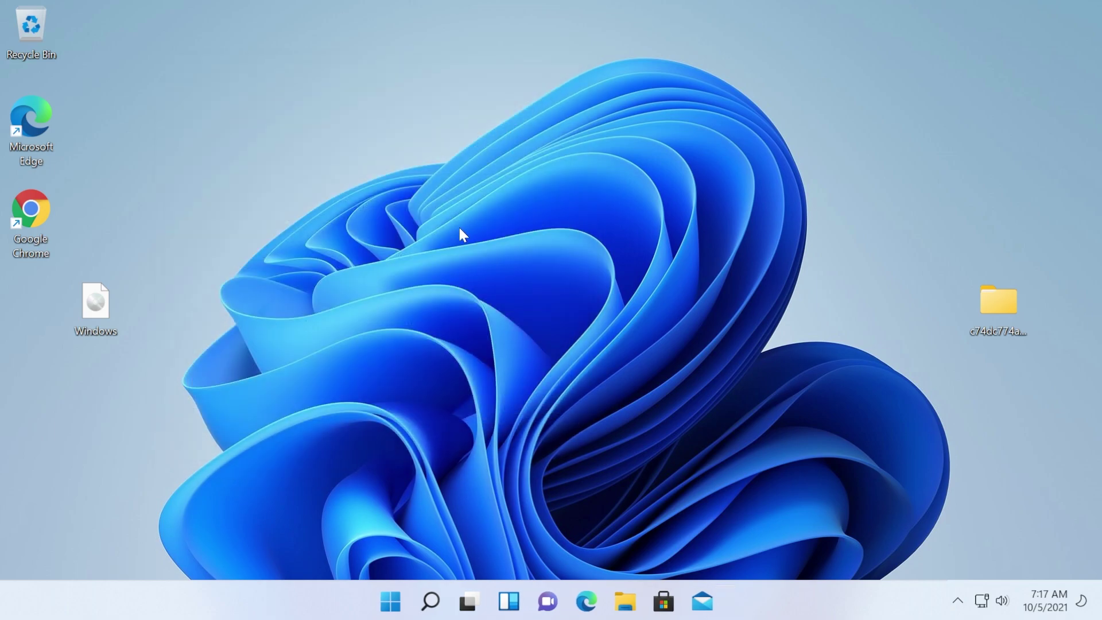